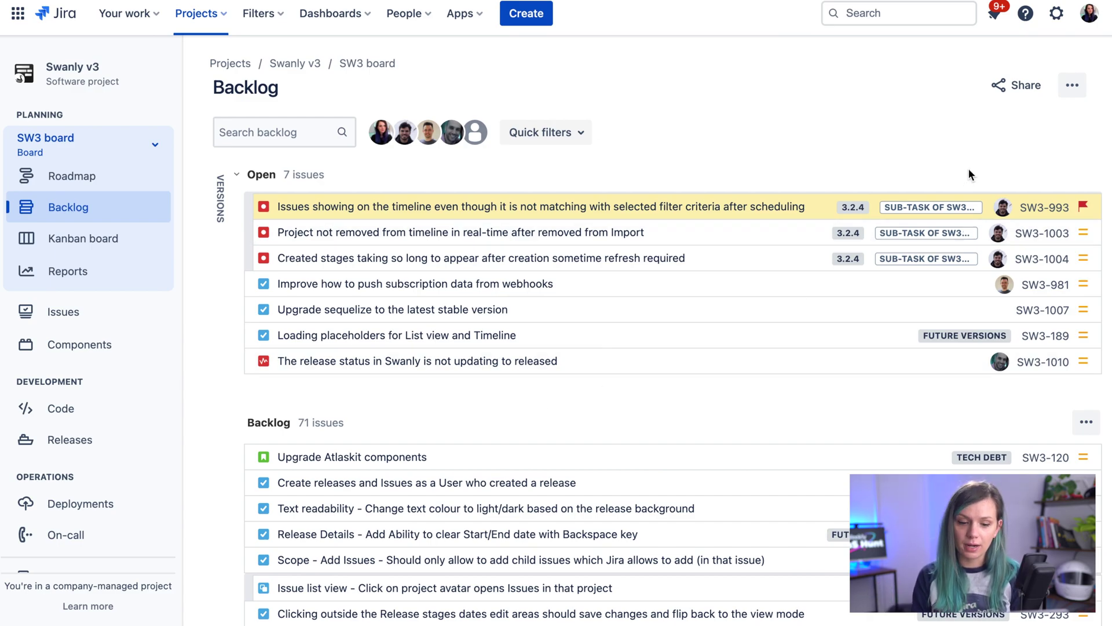
Switch the SW3 board from the backlog to the Kanban board and open its board settings.
{"action": "scroll", "coordinate": [402, 410], "scroll_direction": "down", "scroll_amount": 5}
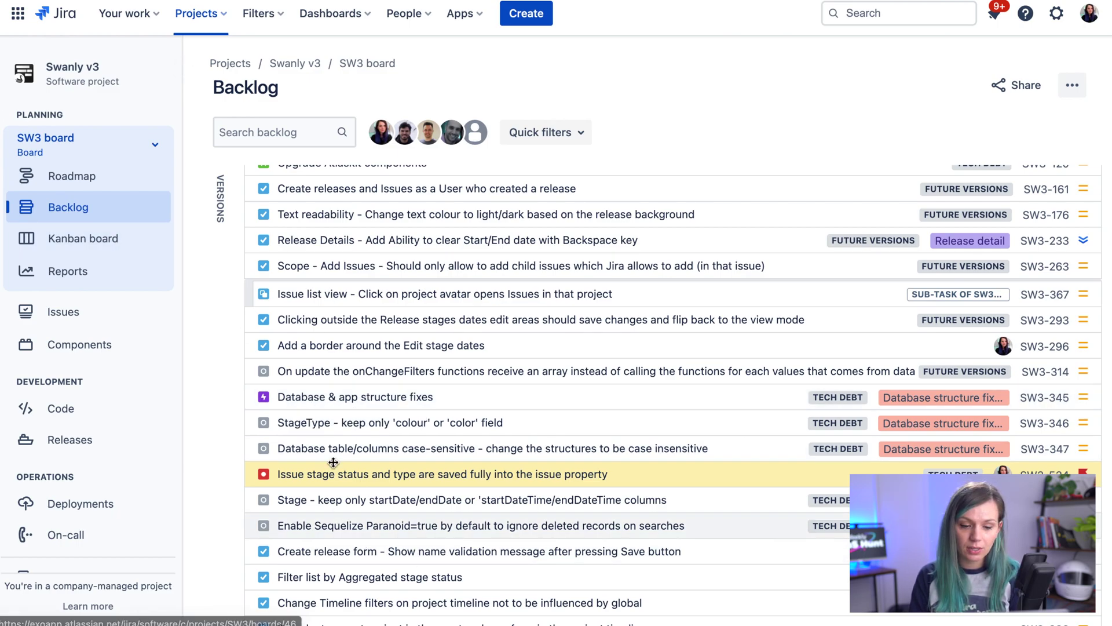
{"action": "left_click", "coordinate": [128, 238]}
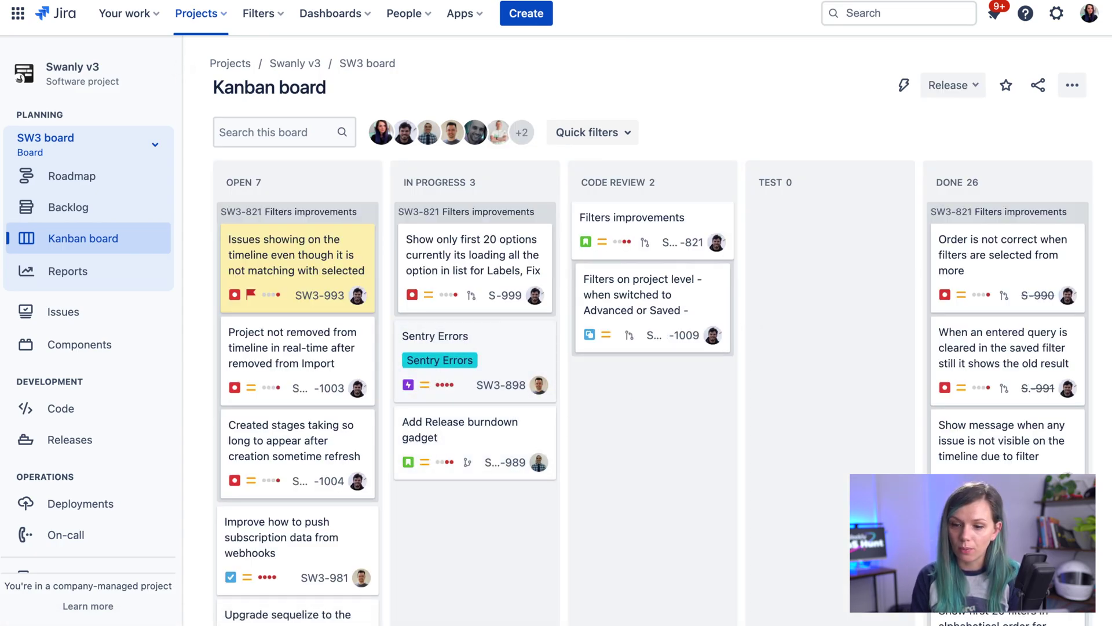
{"action": "left_click", "coordinate": [1073, 89]}
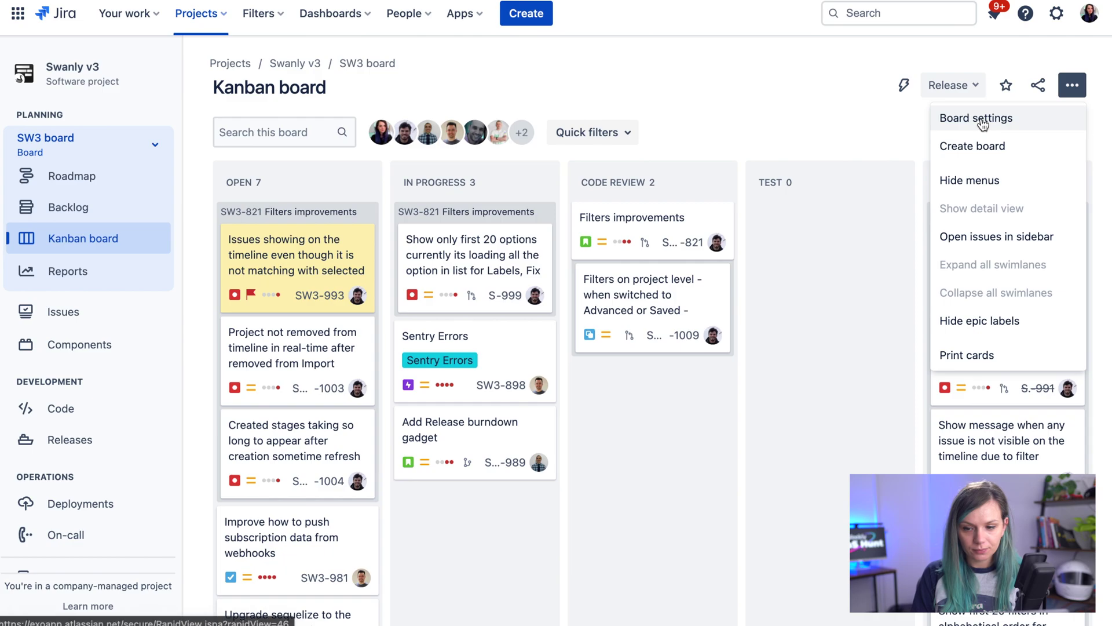
{"action": "left_click", "coordinate": [983, 123]}
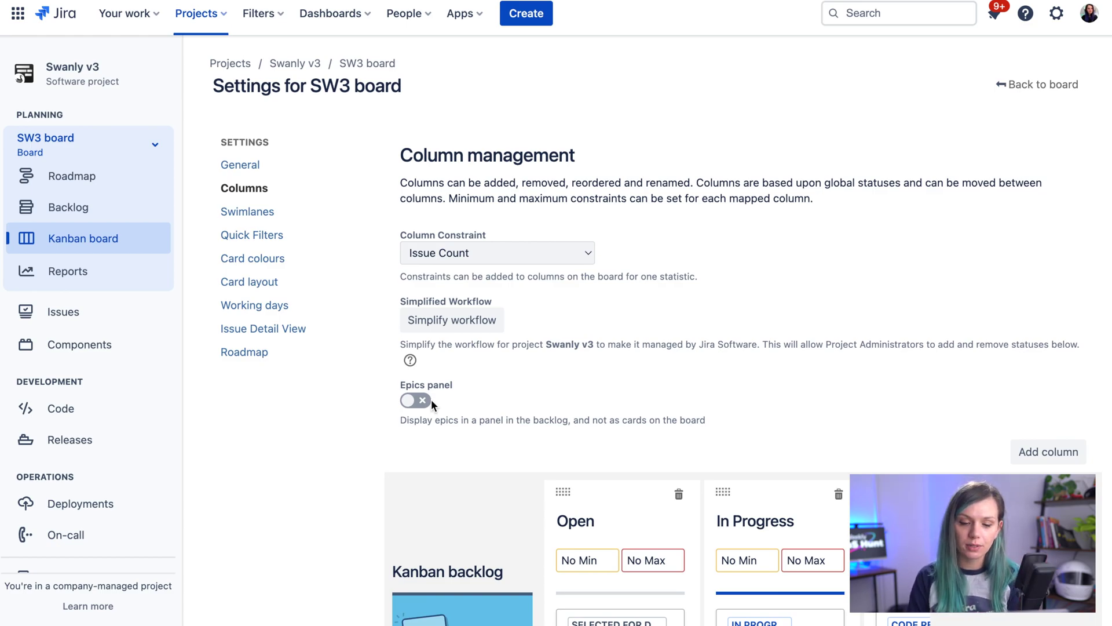
Turn on the Epics panel toggle in the SW3 board's Column management settings.
{"action": "left_click", "coordinate": [424, 402]}
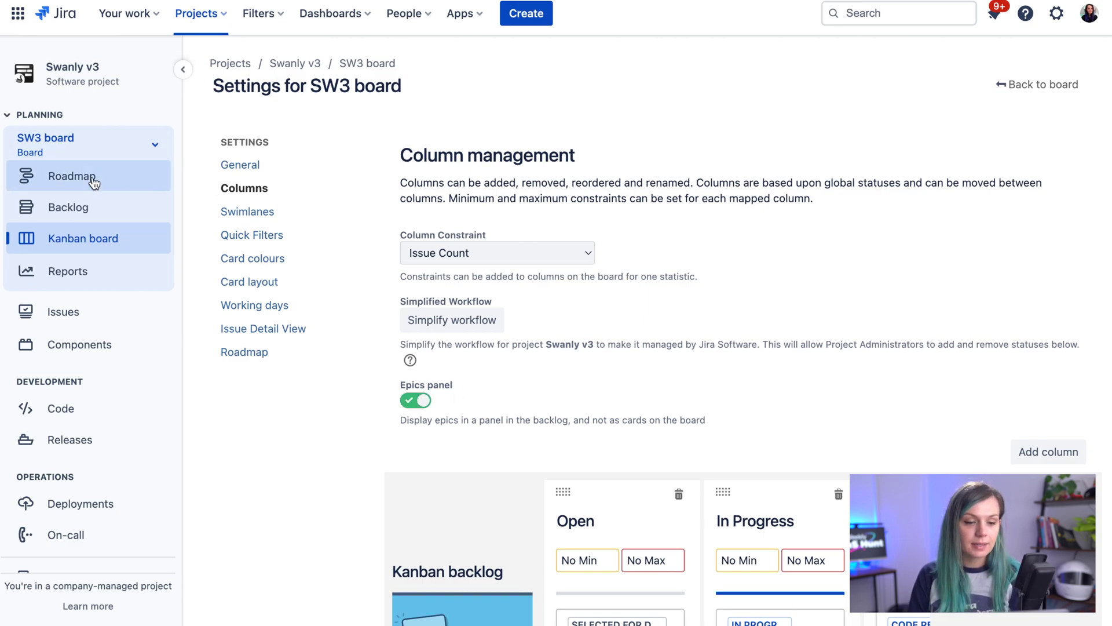
Return to the SW3 backlog and open the Epics panel beside it.
{"action": "left_click", "coordinate": [93, 210]}
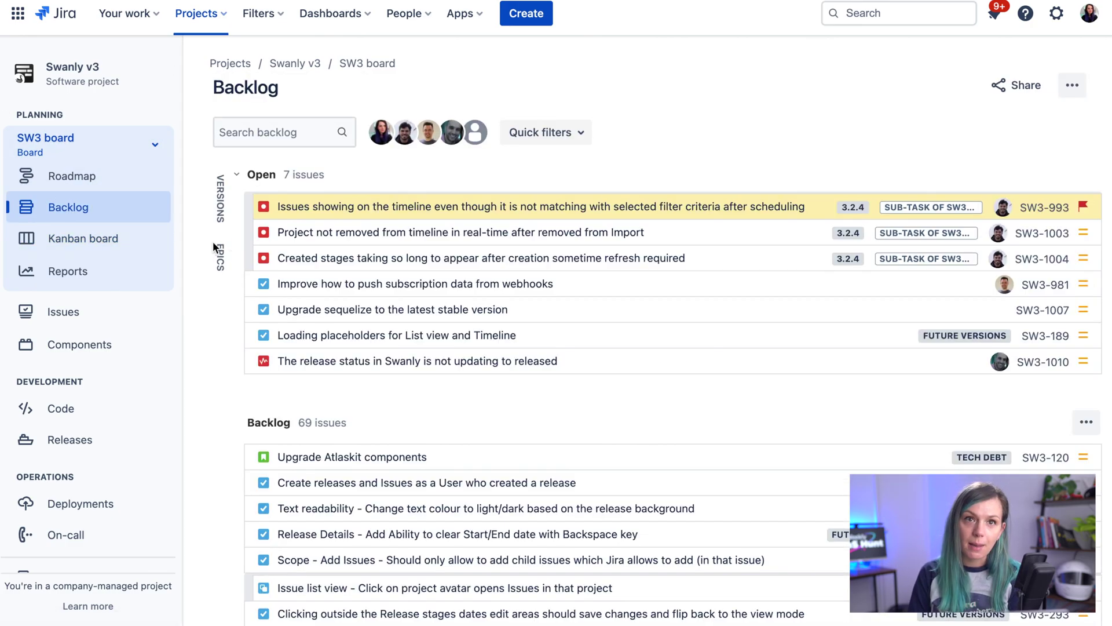
{"action": "left_click", "coordinate": [220, 257]}
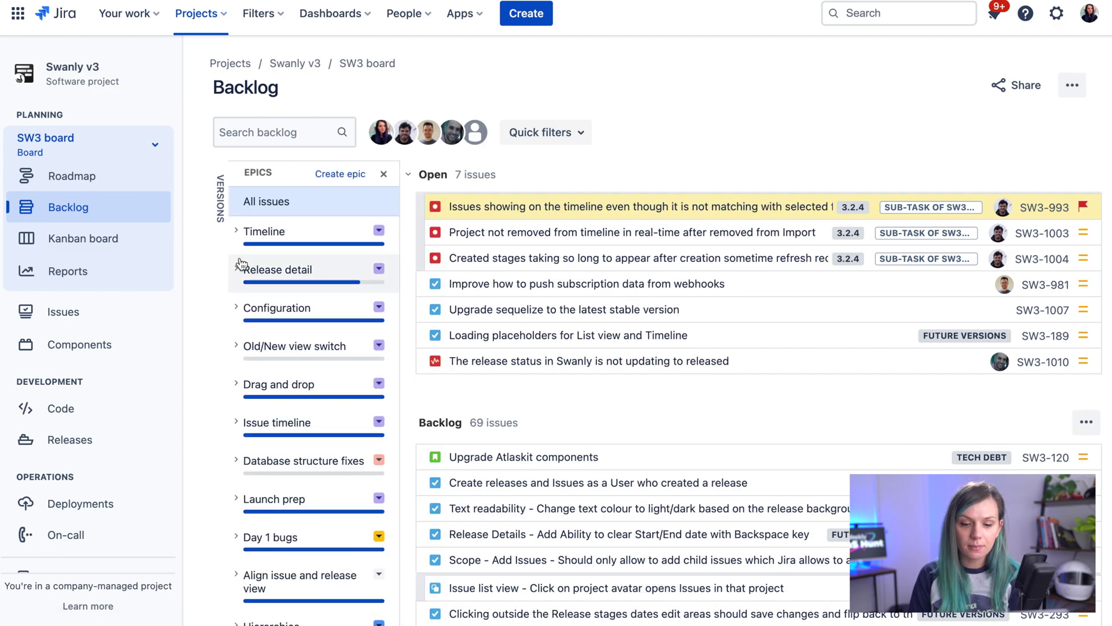
{"action": "scroll", "coordinate": [546, 232], "scroll_direction": "down", "scroll_amount": 10}
{"action": "scroll", "coordinate": [547, 232], "scroll_direction": "down", "scroll_amount": 7}
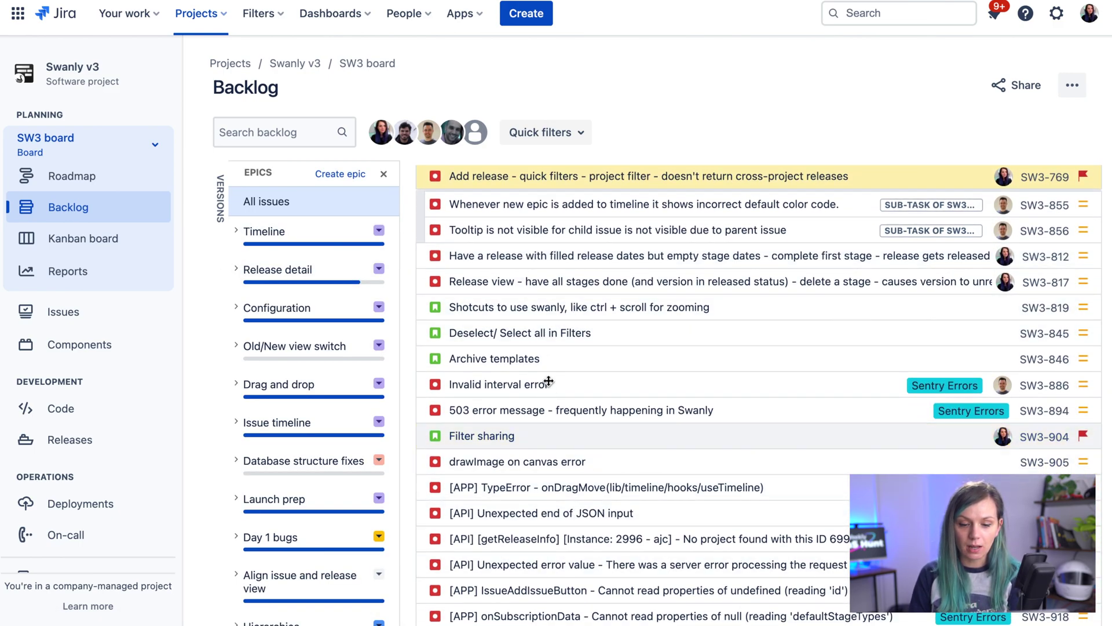
{"action": "scroll", "coordinate": [521, 405], "scroll_direction": "down", "scroll_amount": 5}
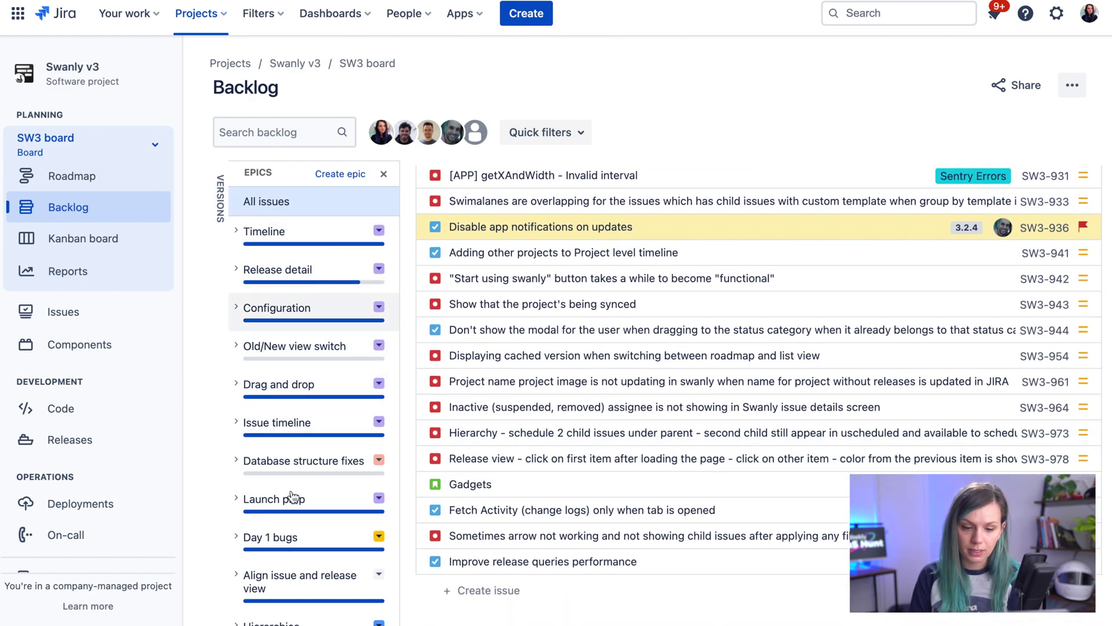
Expand the Drag and drop epic and filter the backlog by Drag and drop and Configuration.
{"action": "left_click", "coordinate": [237, 385]}
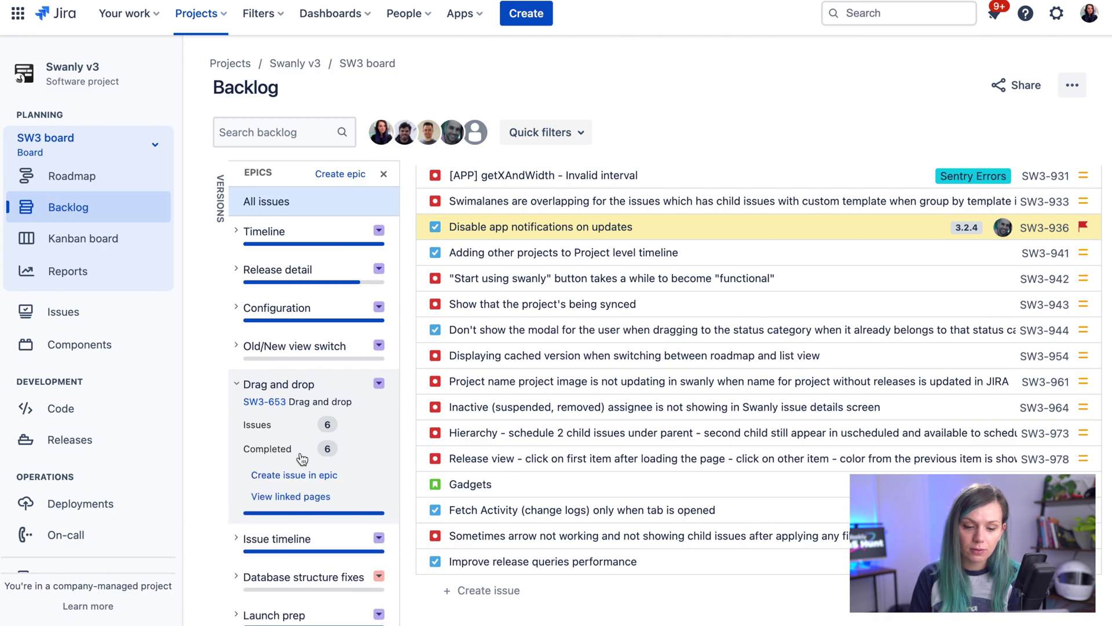
{"action": "left_click", "coordinate": [312, 387]}
{"action": "left_click", "coordinate": [314, 324]}
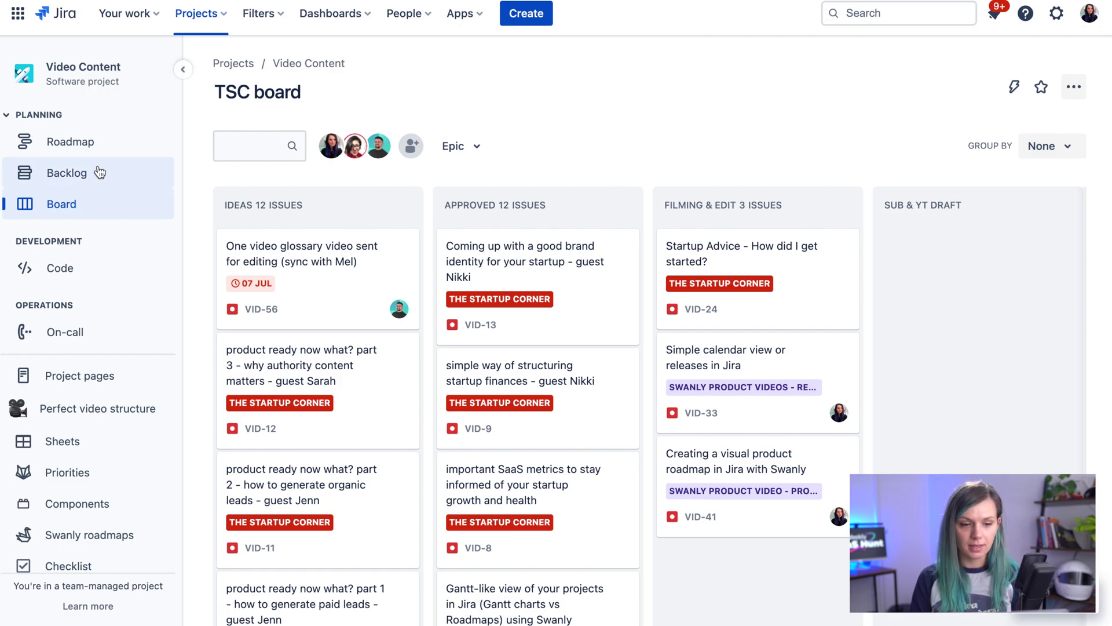
Browse the Video Content backlog's Board and Backlog issues, then move to the Roadmap.
{"action": "left_click", "coordinate": [67, 173]}
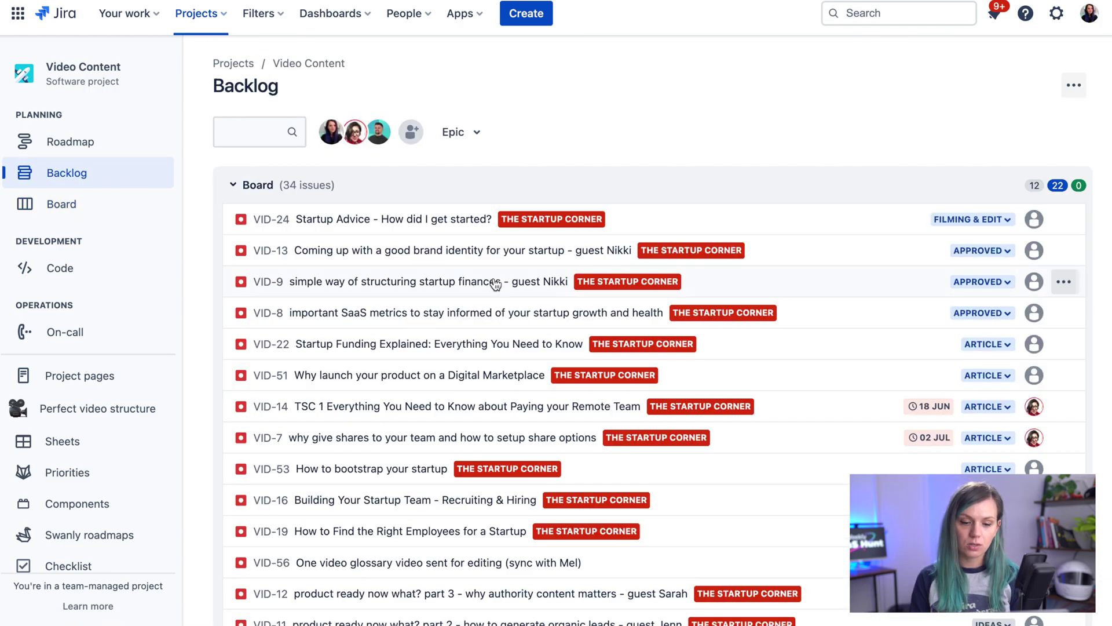
{"action": "scroll", "coordinate": [504, 281], "scroll_direction": "down", "scroll_amount": 15}
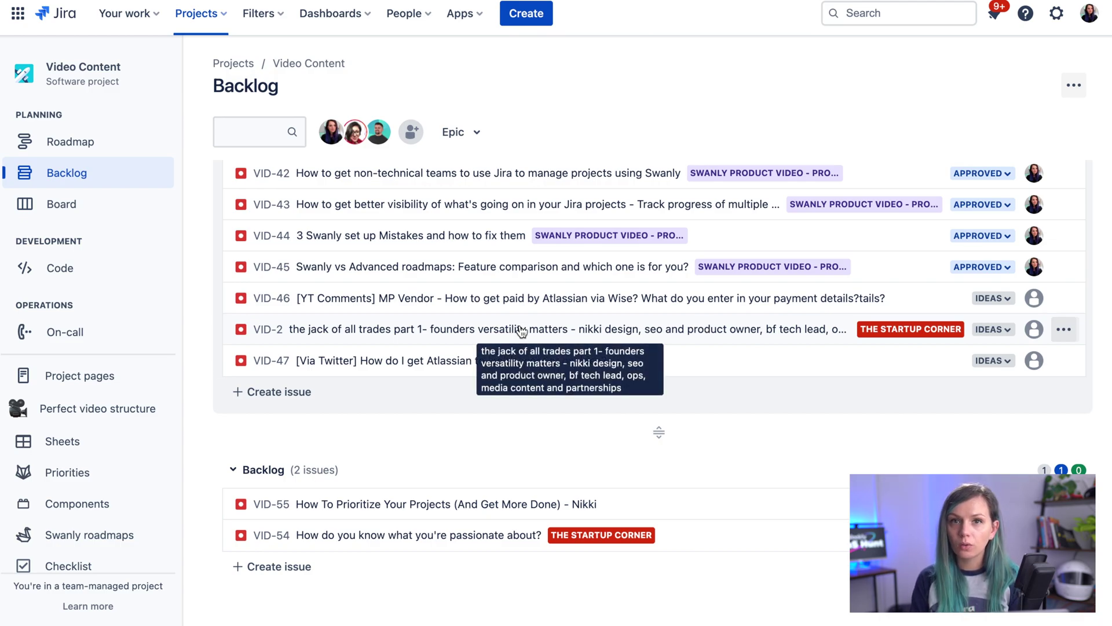
{"action": "mouse_move", "coordinate": [554, 290]}
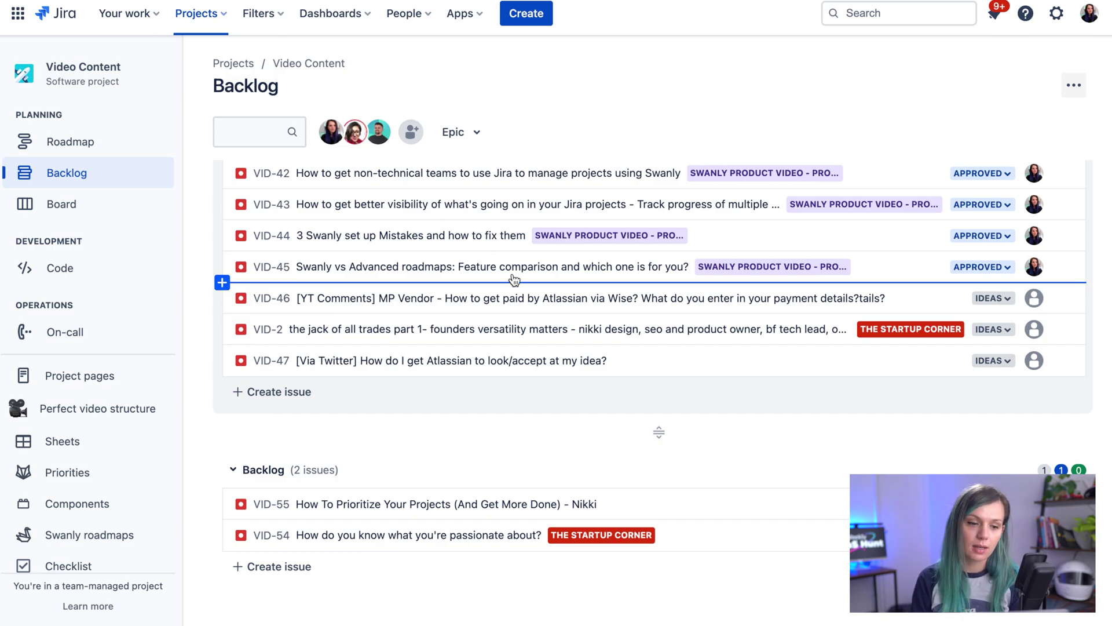
{"action": "left_click", "coordinate": [93, 152]}
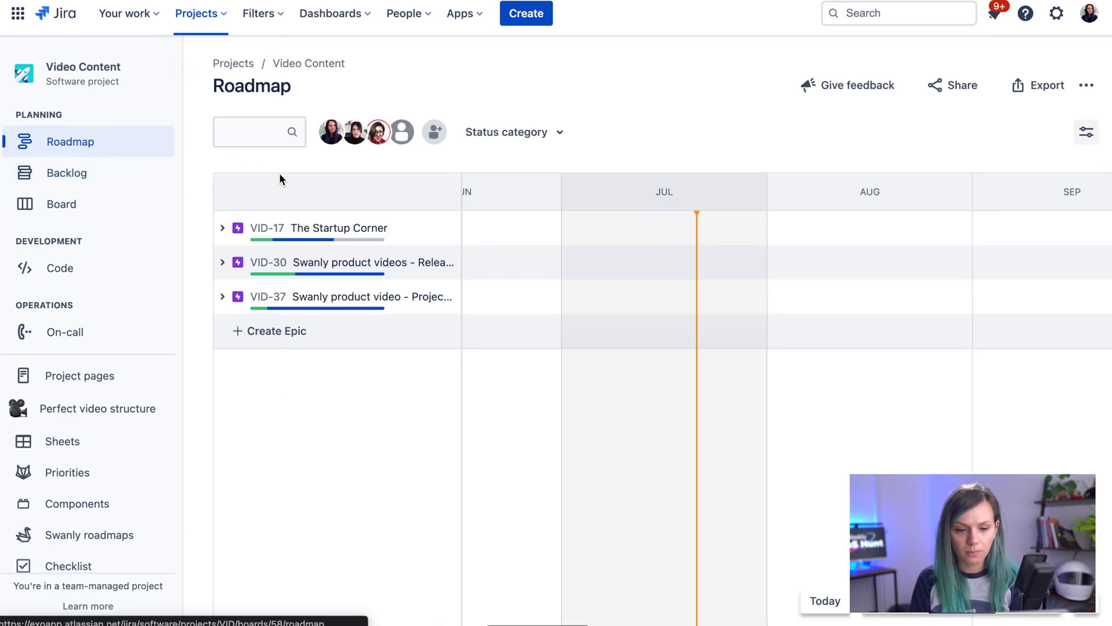
View The Startup Corner epic from the roadmap, then bring up the backlog's epic filter.
{"action": "left_click", "coordinate": [301, 234]}
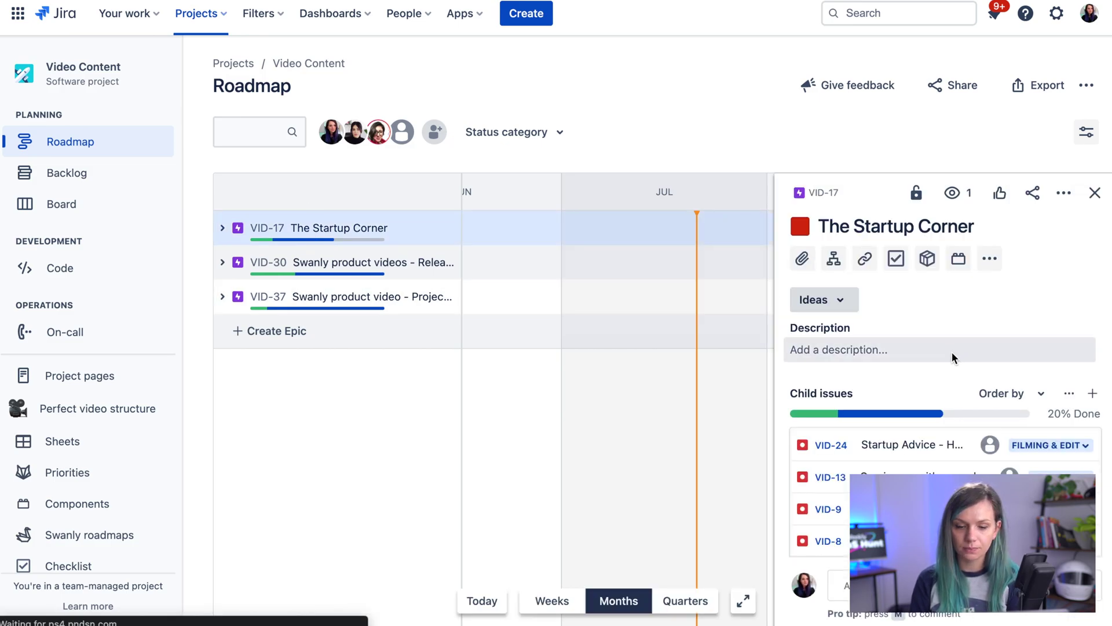
{"action": "left_click", "coordinate": [51, 173]}
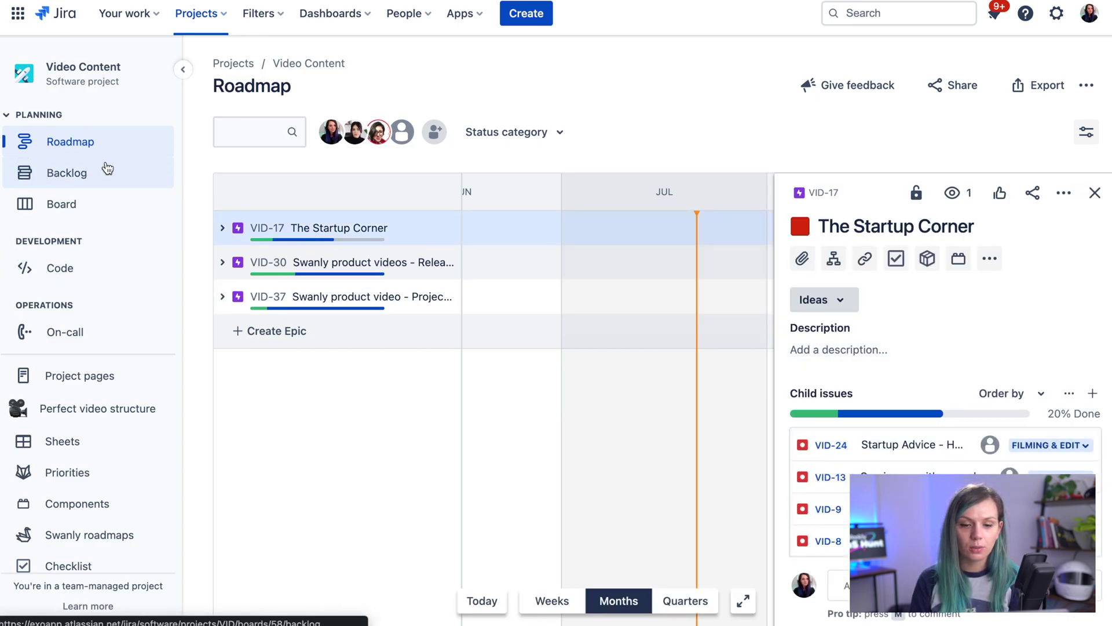
{"action": "left_click", "coordinate": [493, 133]}
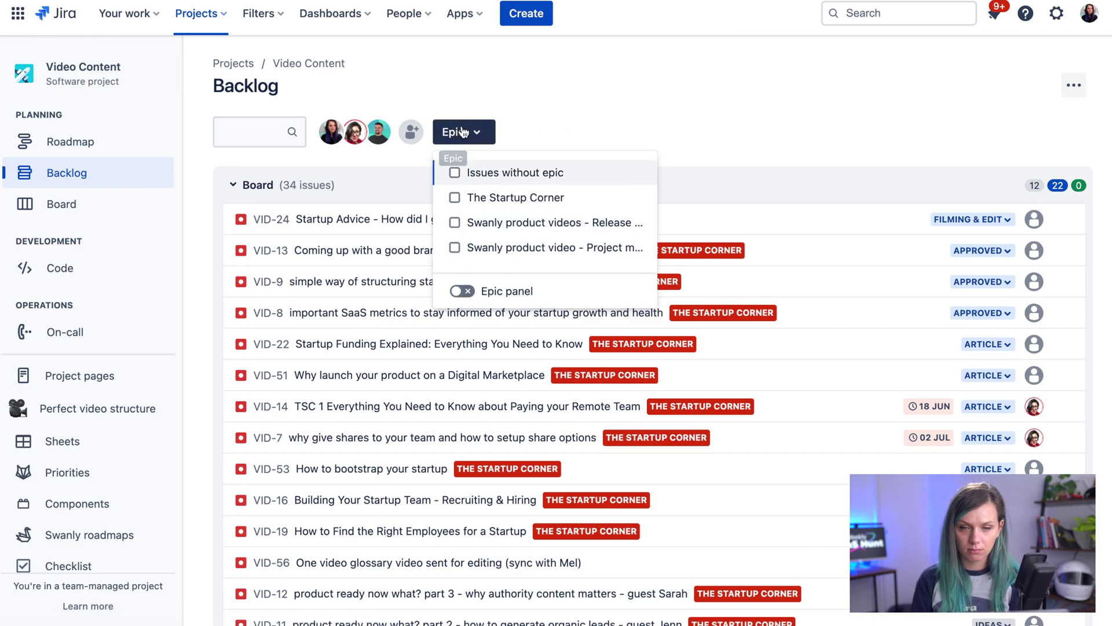
Filter the backlog to The Startup Corner, Release management and Project management epics.
{"action": "left_click", "coordinate": [462, 291]}
{"action": "left_click", "coordinate": [592, 119]}
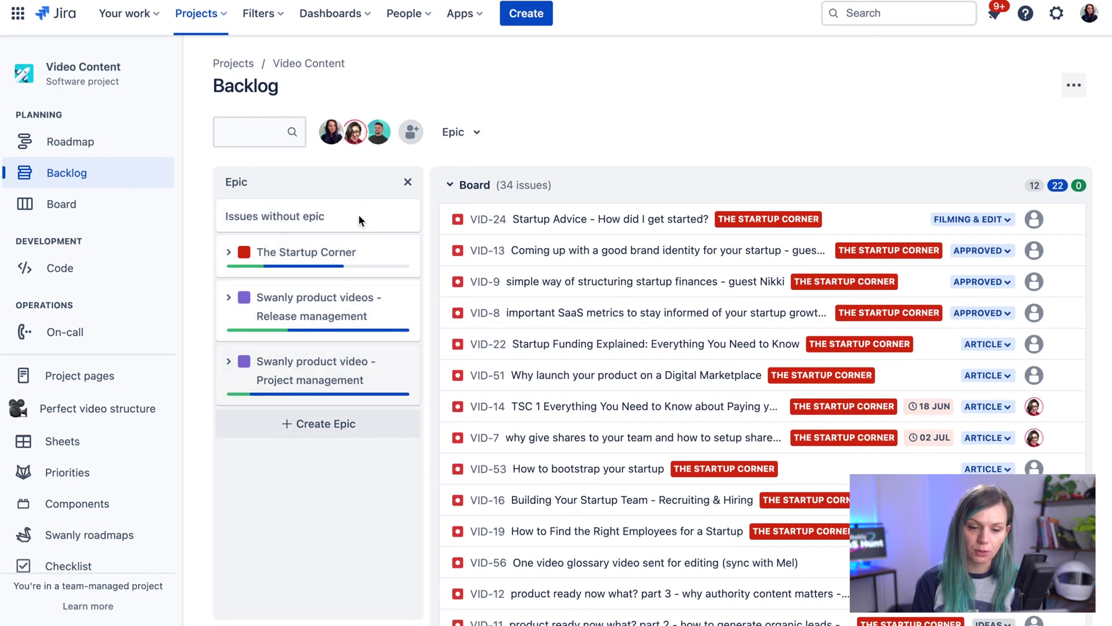
{"action": "left_click", "coordinate": [315, 264]}
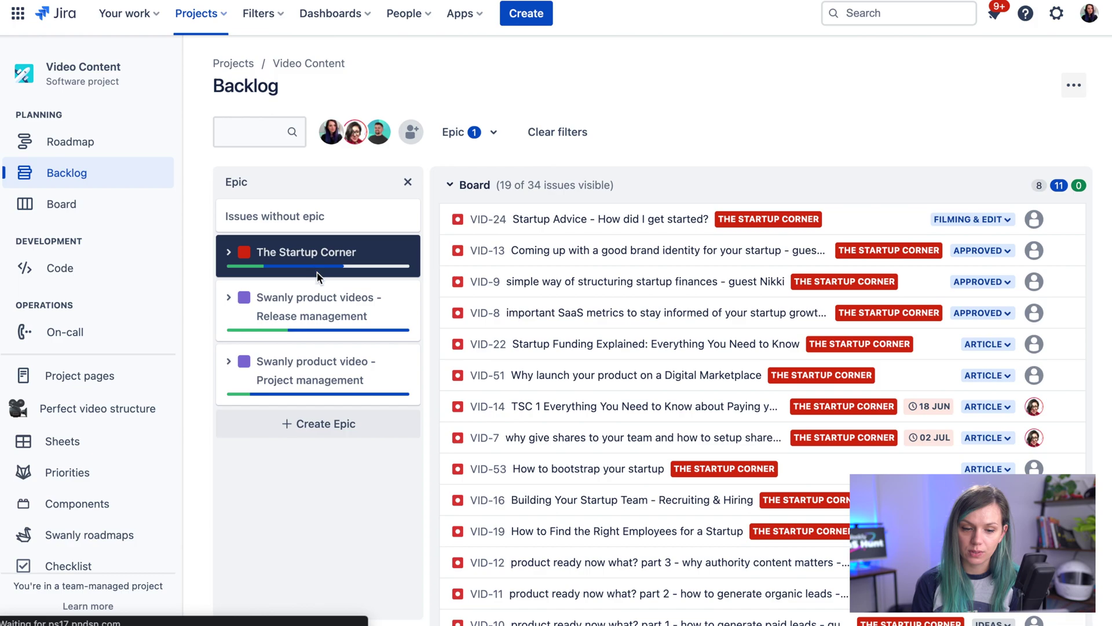
{"action": "left_click", "coordinate": [374, 303]}
{"action": "left_click", "coordinate": [377, 380]}
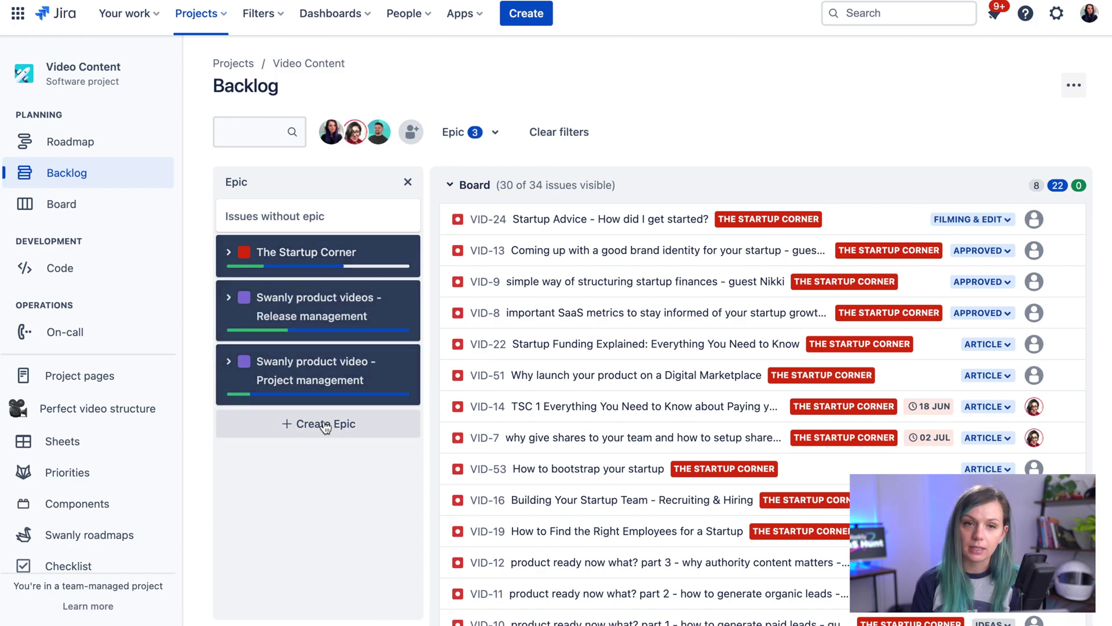
Check the Project management epic's dates and full details, then close the details panel.
{"action": "left_click", "coordinate": [228, 361]}
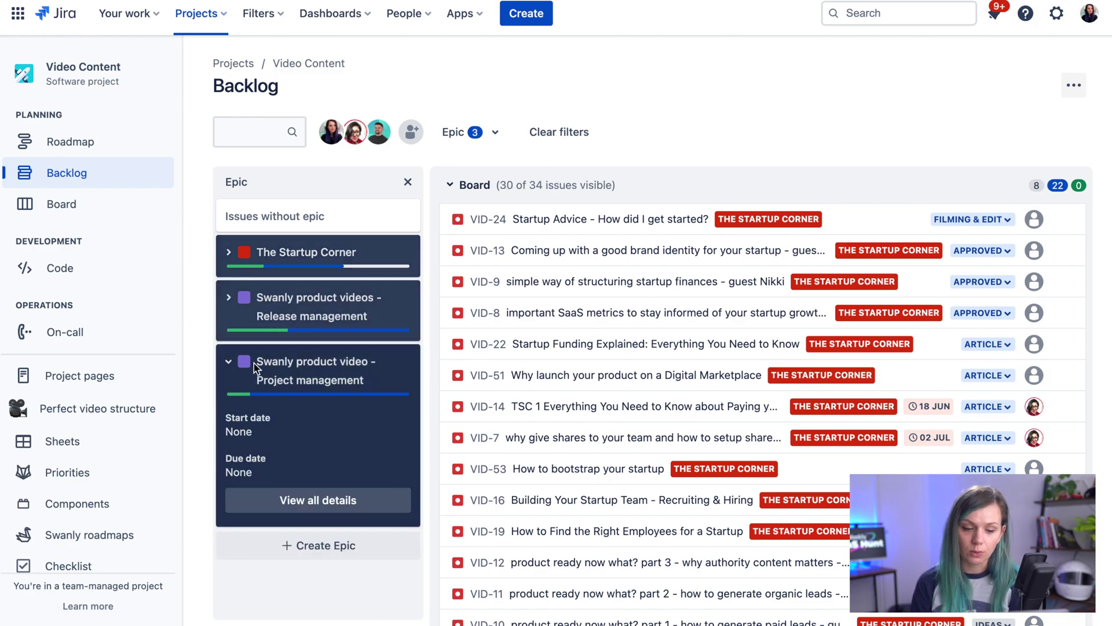
{"action": "left_click", "coordinate": [318, 500]}
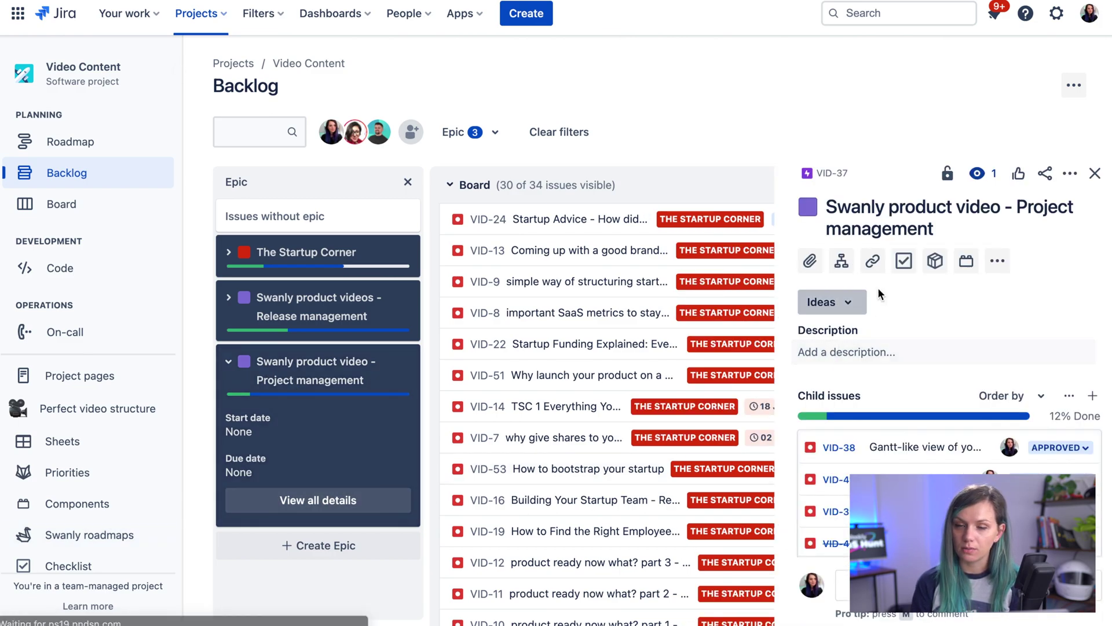
{"action": "left_click", "coordinate": [1094, 173]}
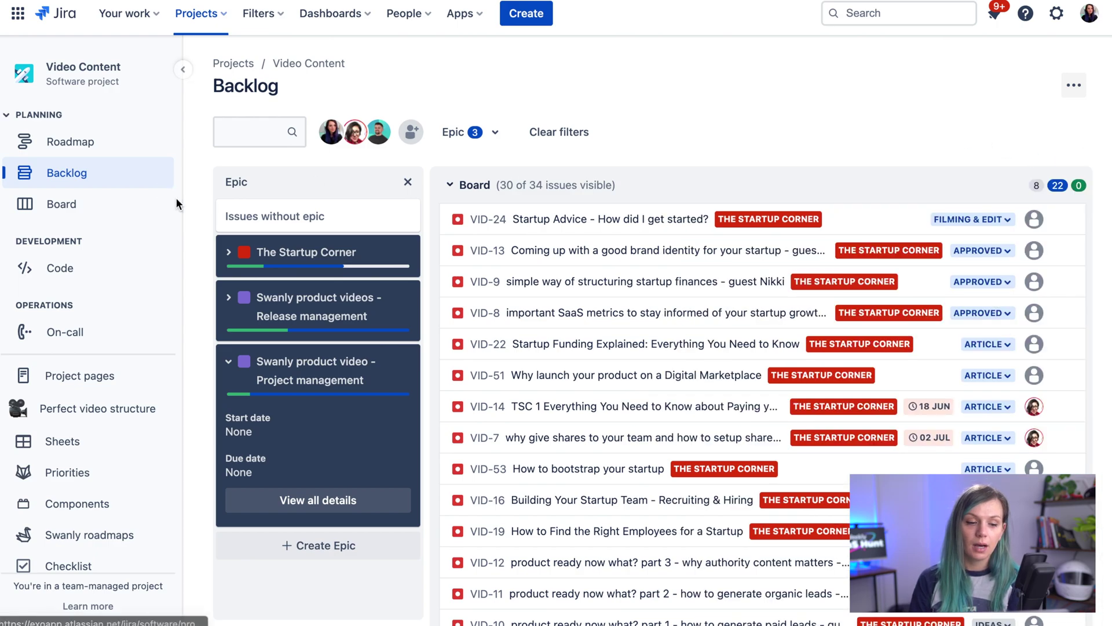
Group the Video Content board into epic swimlanes.
{"action": "left_click", "coordinate": [99, 210]}
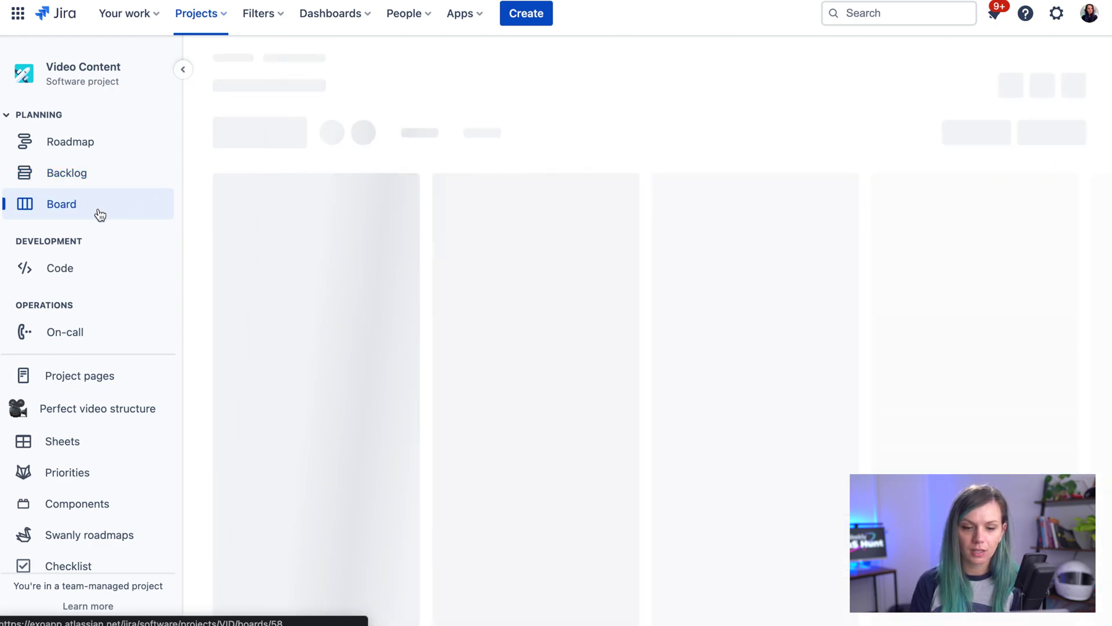
{"action": "left_click", "coordinate": [453, 147]}
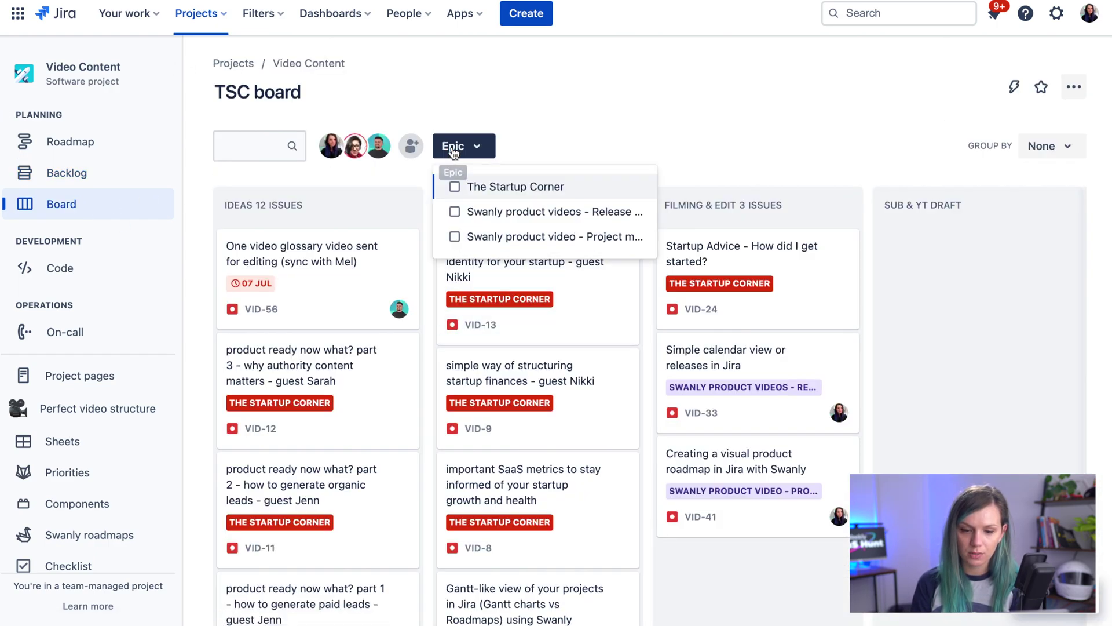
{"action": "left_click", "coordinate": [464, 148]}
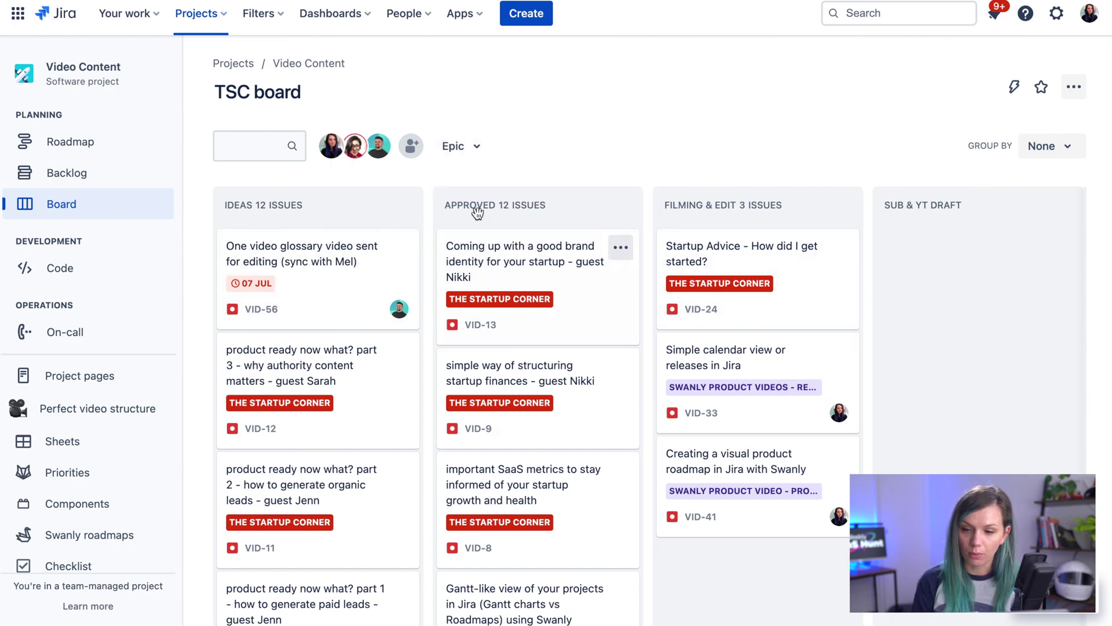
{"action": "left_click", "coordinate": [1064, 153]}
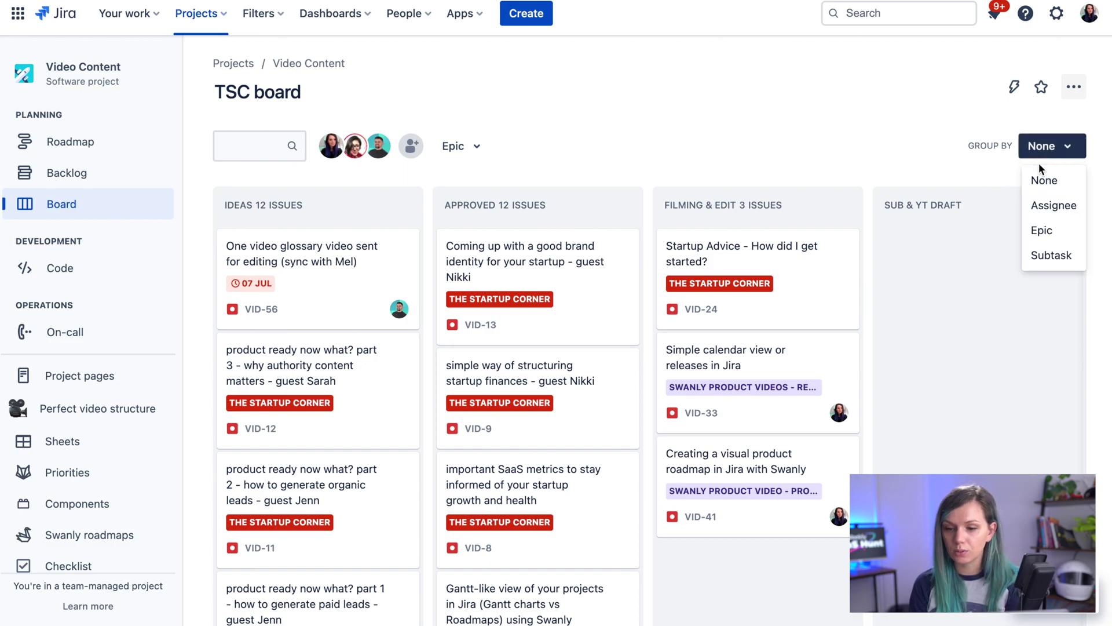
{"action": "left_click", "coordinate": [1039, 231]}
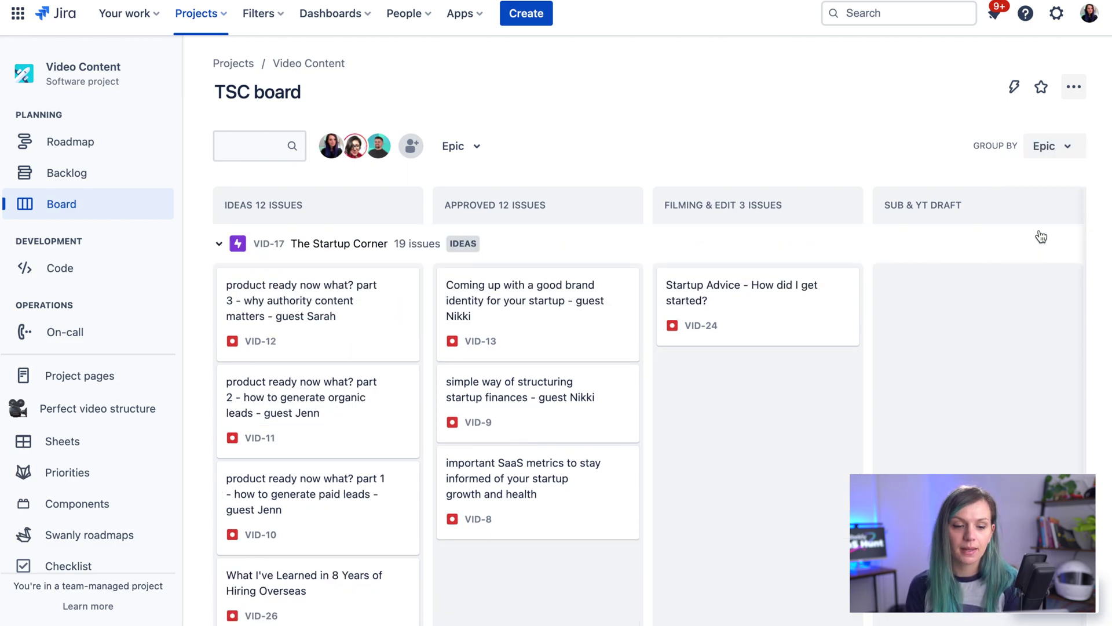
Collapse The Startup Corner and Release management swimlanes, then re-expand Release management.
{"action": "left_click", "coordinate": [221, 246]}
{"action": "left_click", "coordinate": [222, 285]}
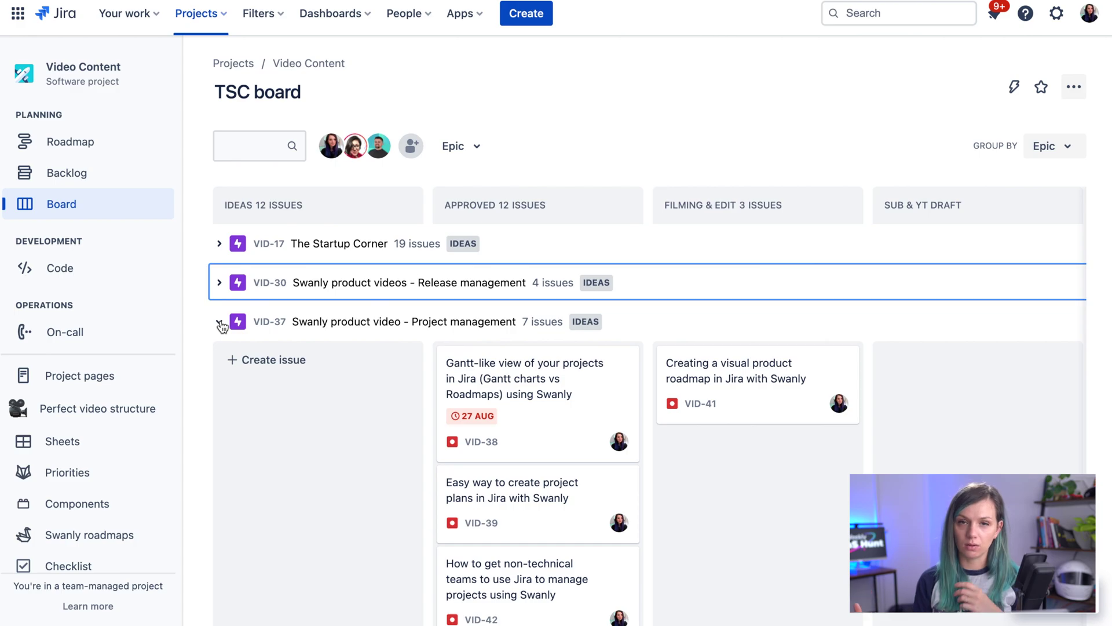
{"action": "left_click", "coordinate": [219, 283]}
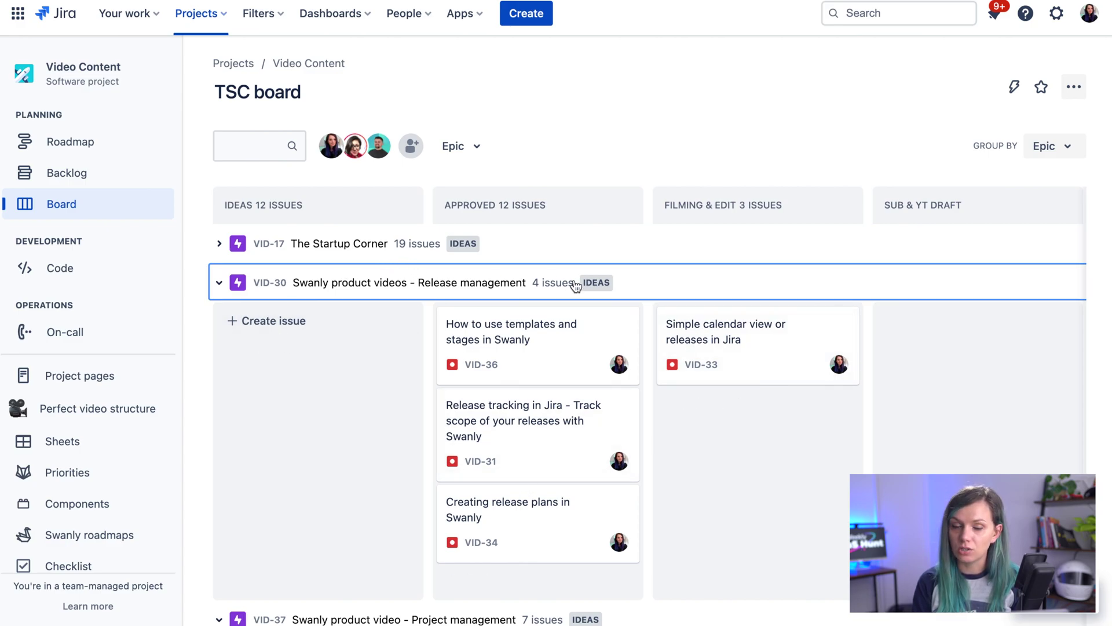
{"action": "scroll", "coordinate": [174, 368], "scroll_direction": "down", "scroll_amount": 2}
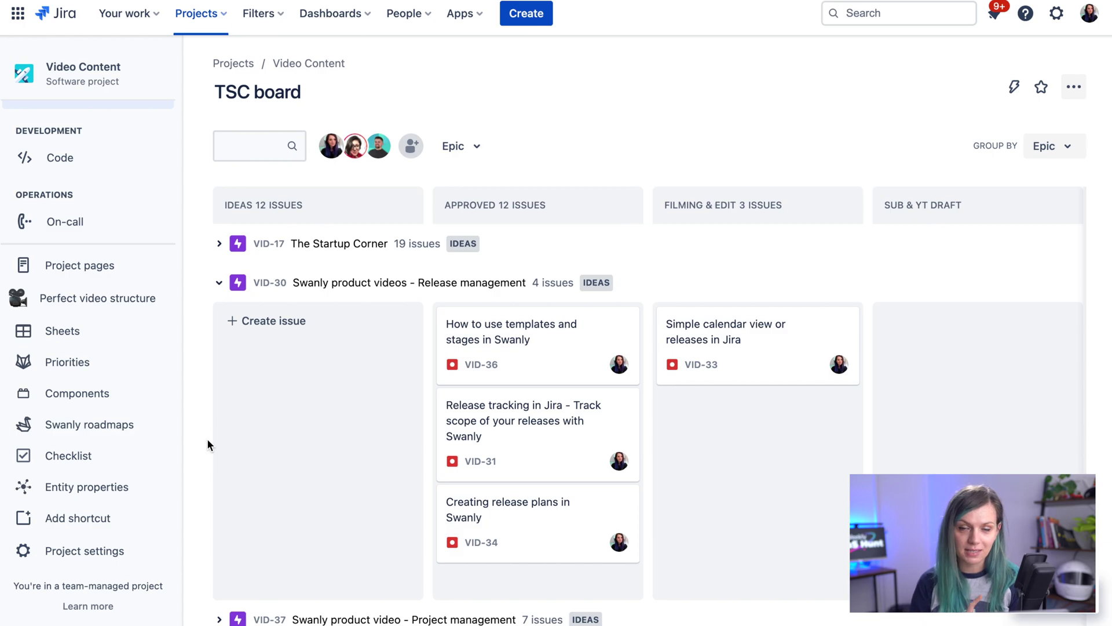
{"action": "left_click", "coordinate": [72, 549]}
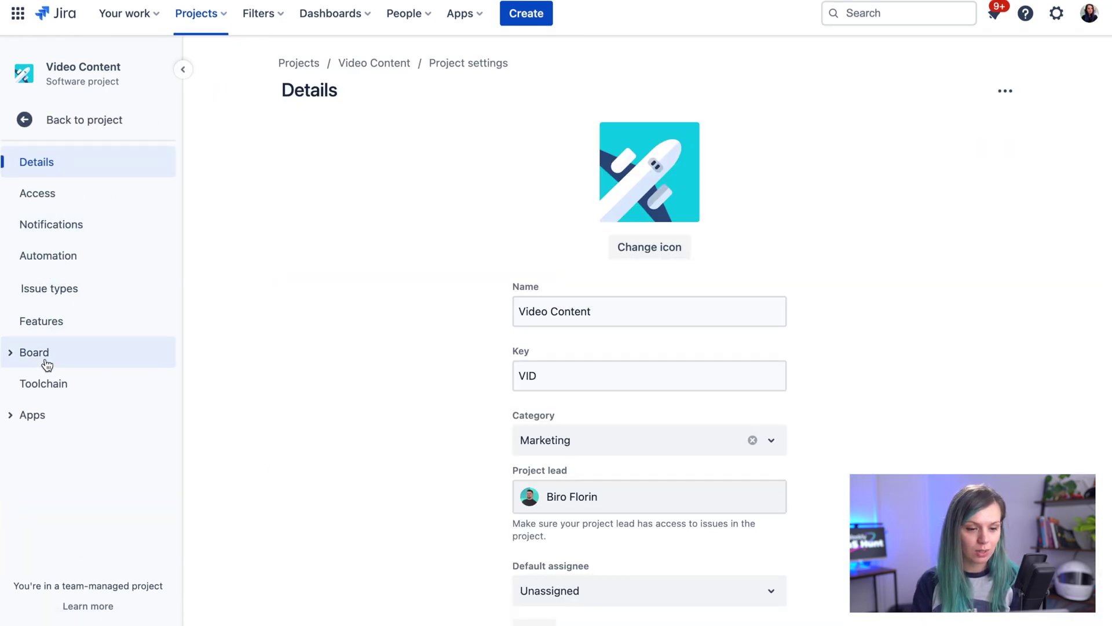
Rename the project's Epic issue type to 'Topic' and save the change.
{"action": "left_click", "coordinate": [34, 298]}
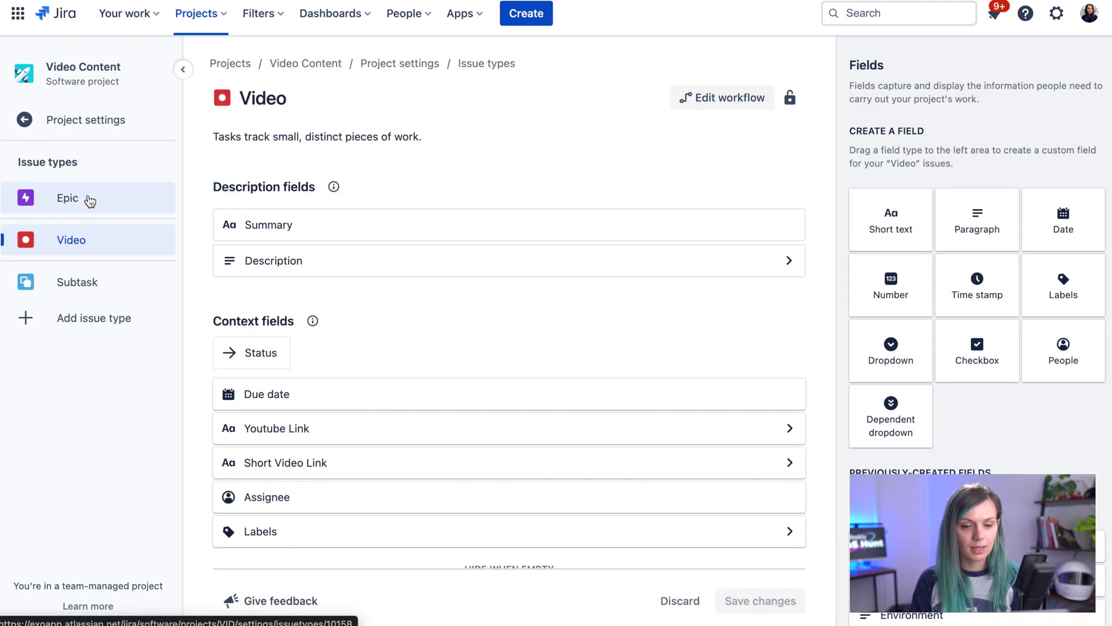
{"action": "left_click", "coordinate": [90, 201]}
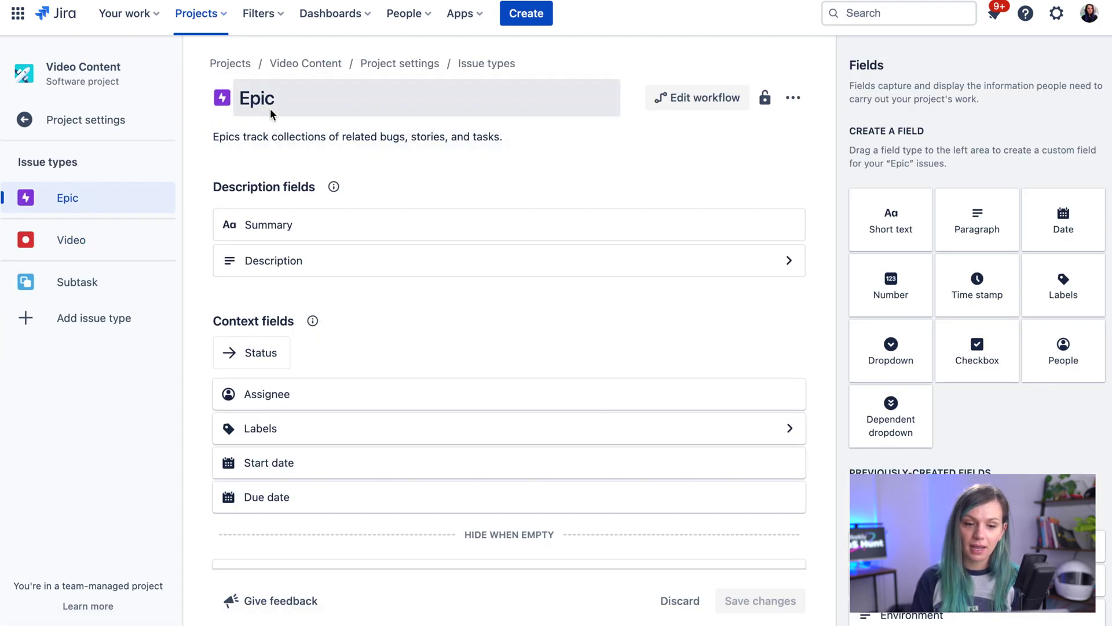
{"action": "left_click", "coordinate": [293, 102]}
{"action": "left_click_drag", "start_coordinate": [293, 102], "coordinate": [218, 97]}
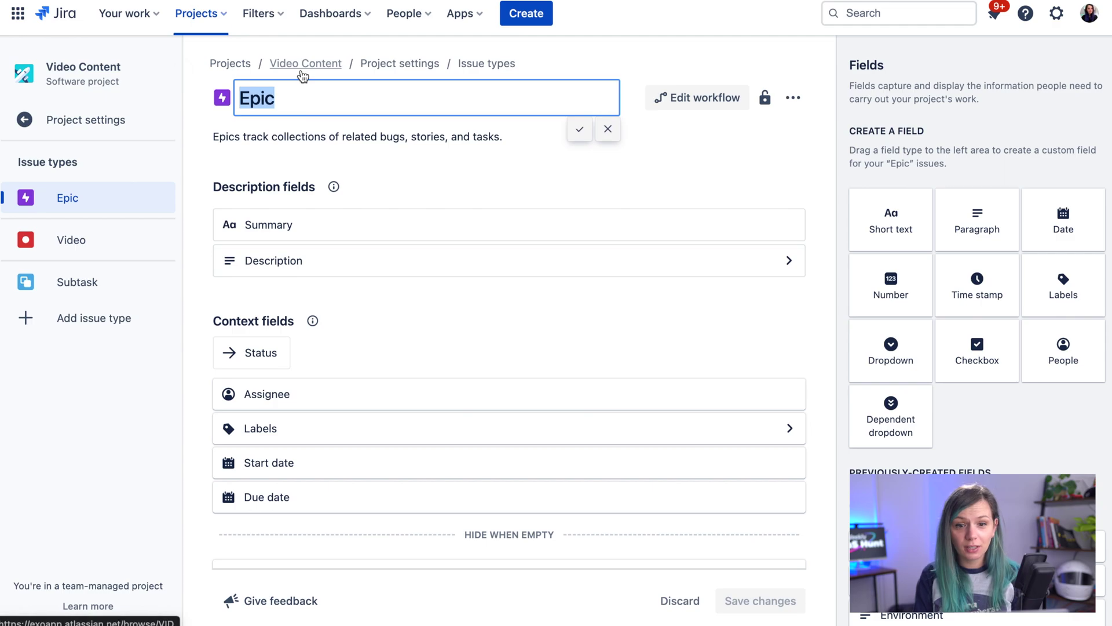
{"action": "key", "text": "BackSpace"}
{"action": "type", "text": "To"}
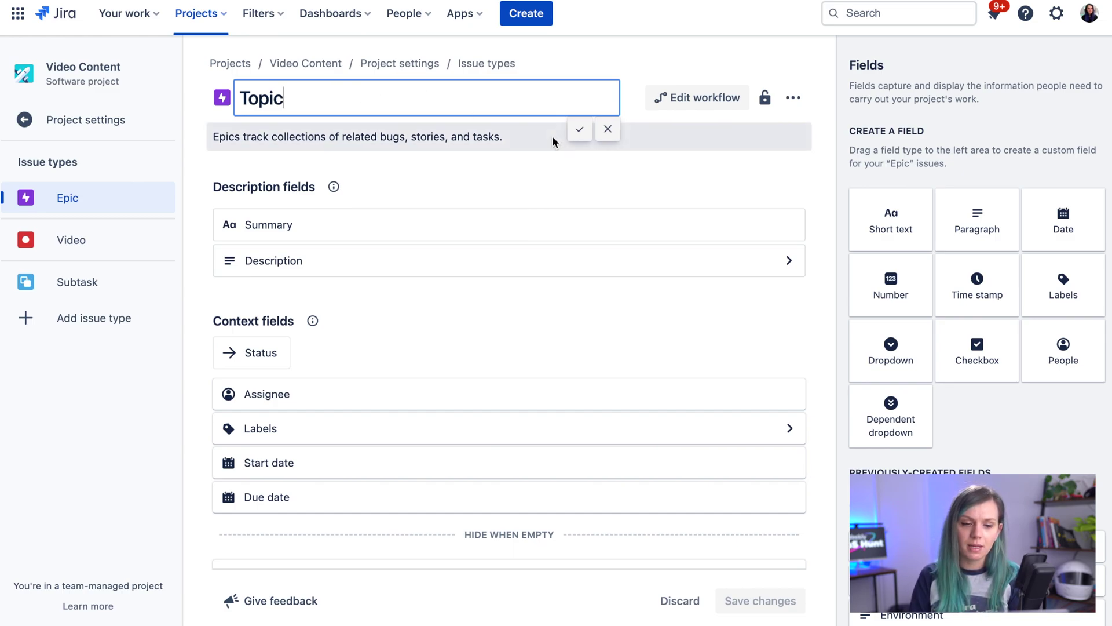
{"action": "left_click", "coordinate": [579, 131]}
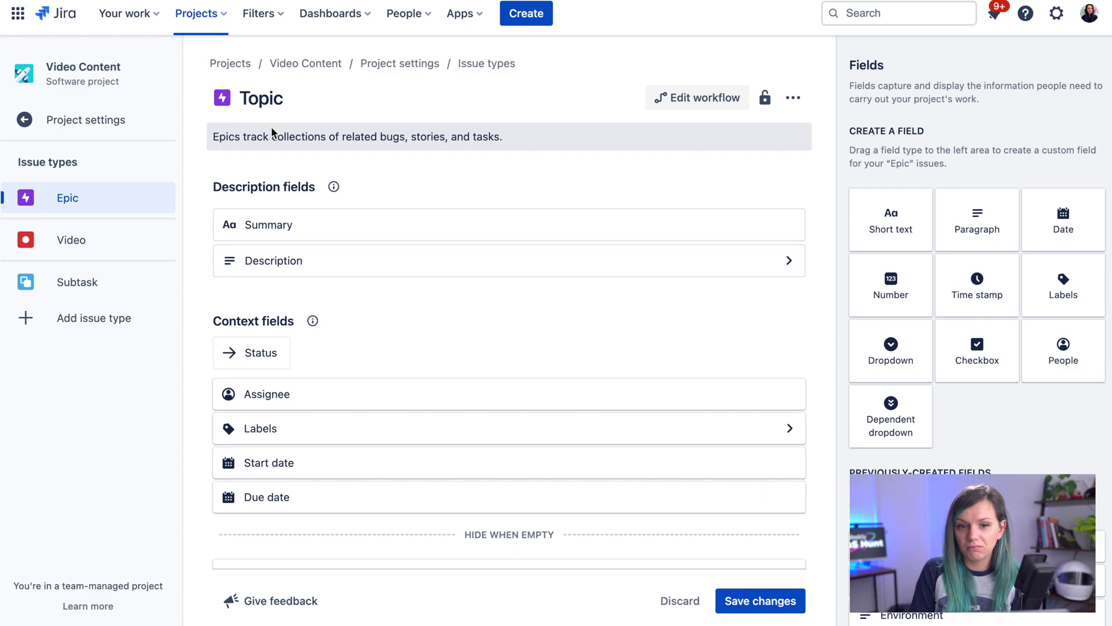
{"action": "left_click", "coordinate": [753, 602]}
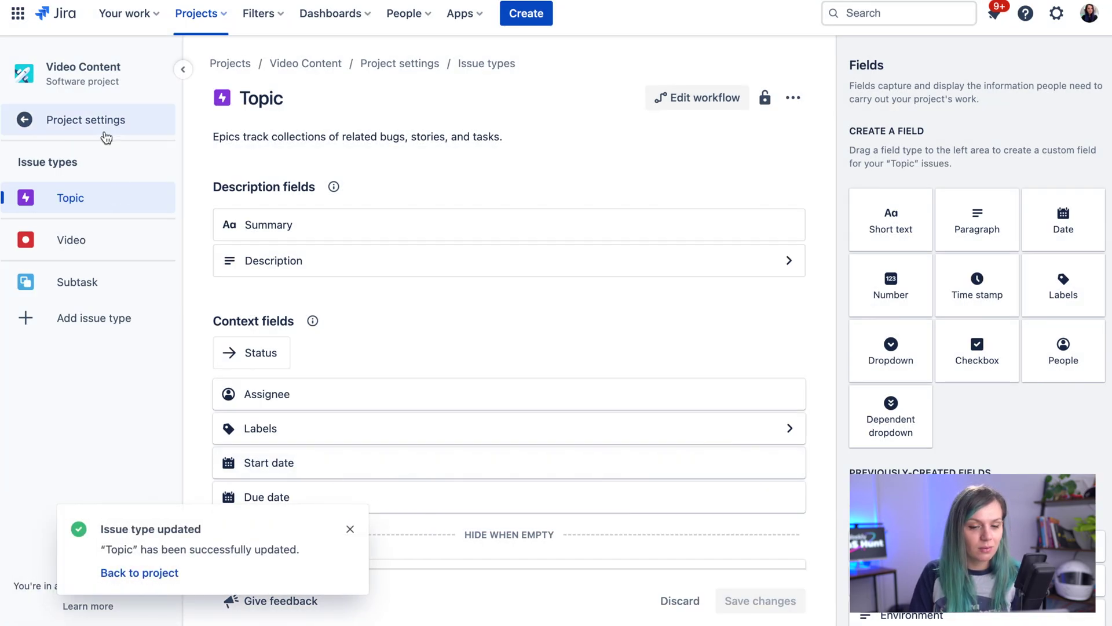
{"action": "left_click", "coordinate": [110, 133]}
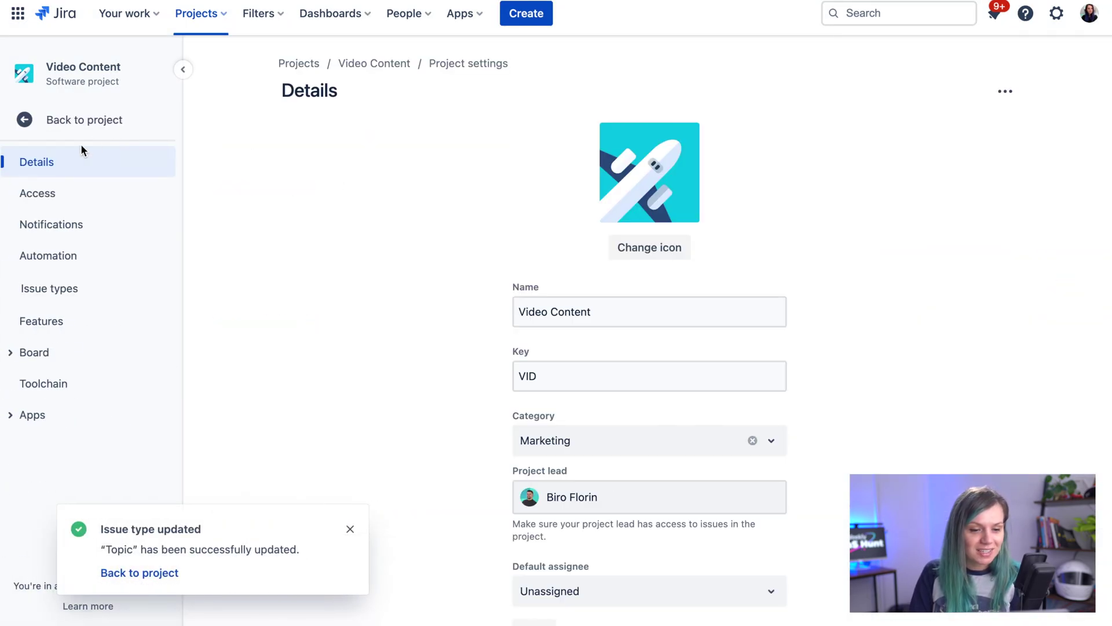
Go back to the TSC board, now labelling epics as Topic.
{"action": "left_click", "coordinate": [84, 124]}
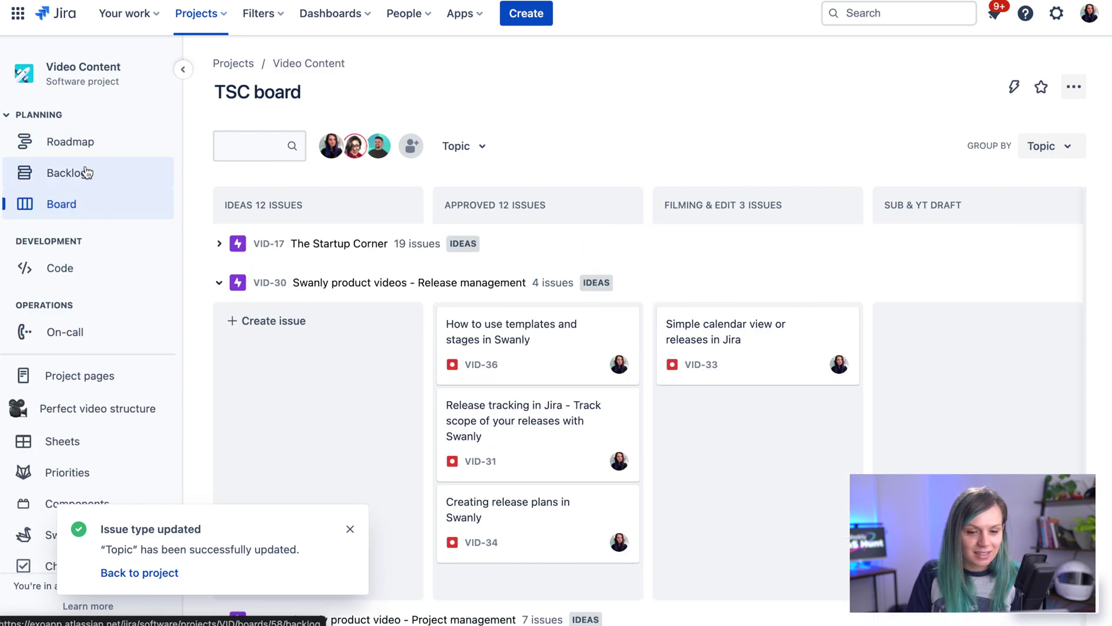